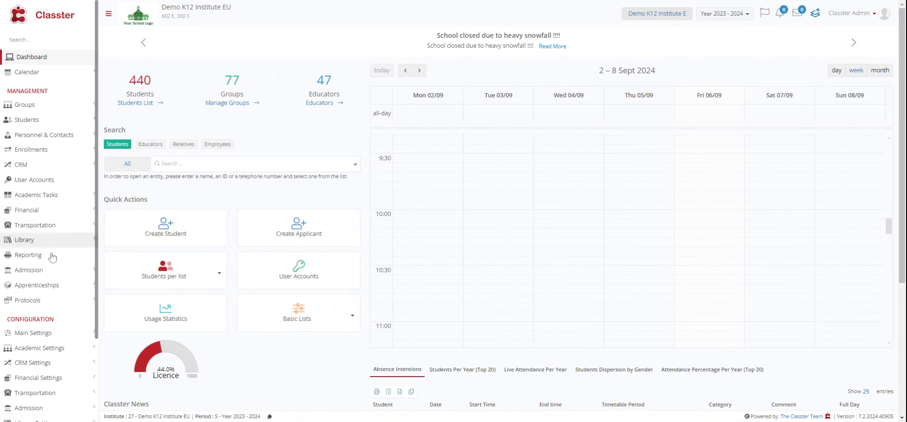
- Open the Subjects Attendance page and set its date filter to 14/08/2024
left_click(54, 195)
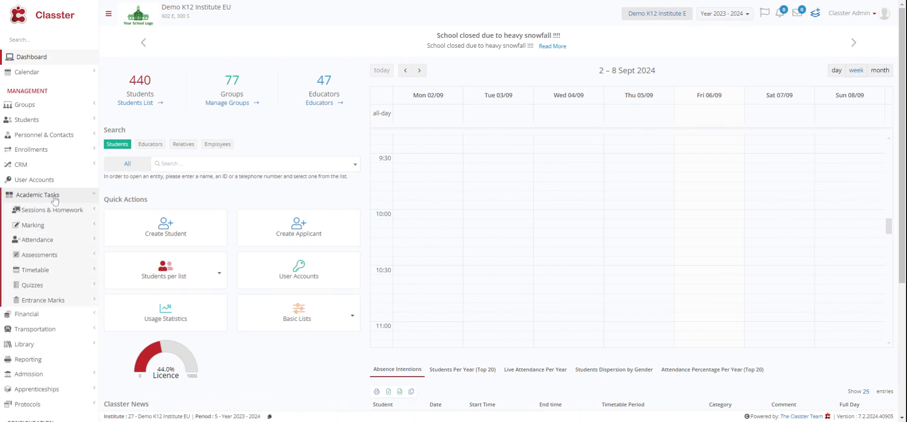
left_click(65, 242)
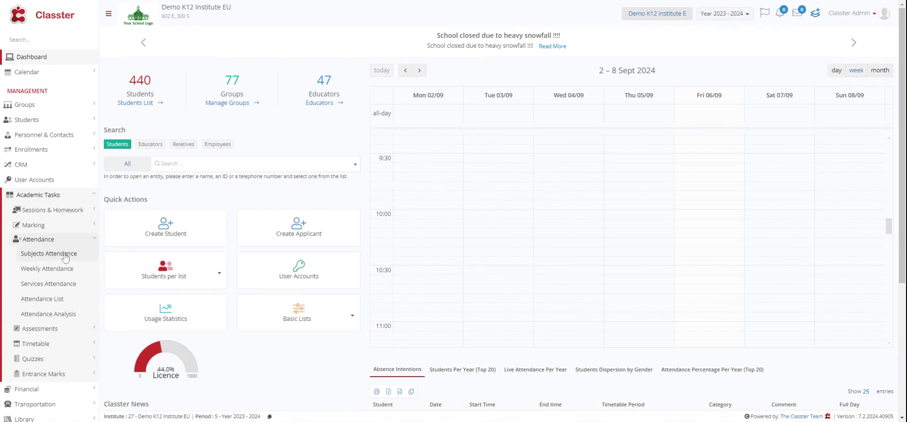
left_click(65, 256)
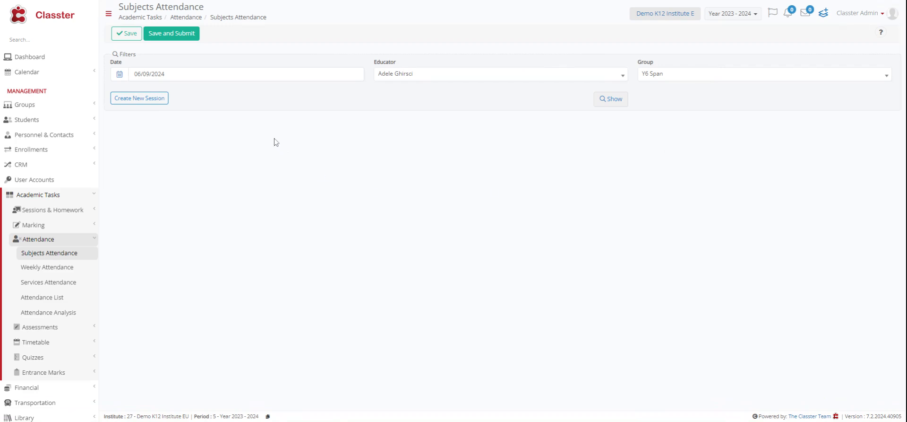
left_click(241, 75)
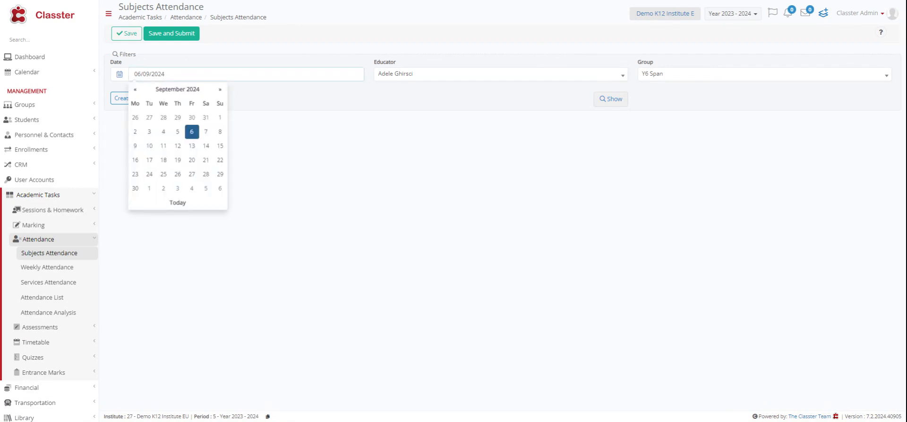
left_click(135, 88)
left_click(163, 145)
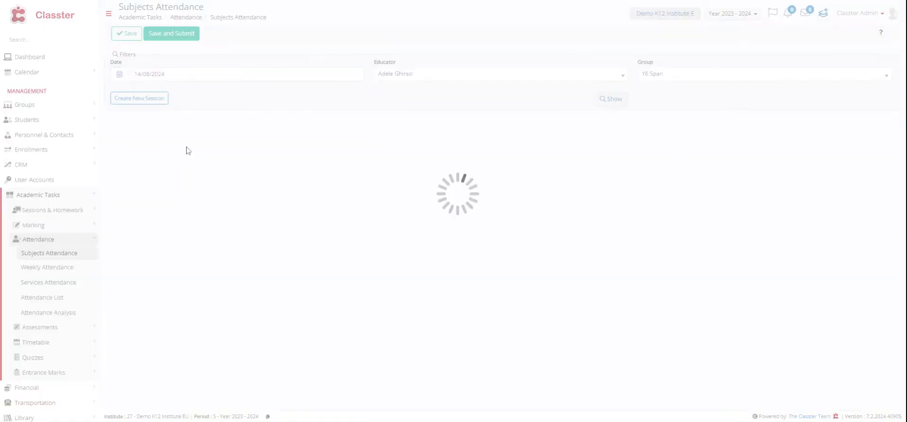
- Select the Y6B group's educator and the Mathematics Y6 Year 6 Blue 10:00-11:00 session, and show the student list
left_click(504, 74)
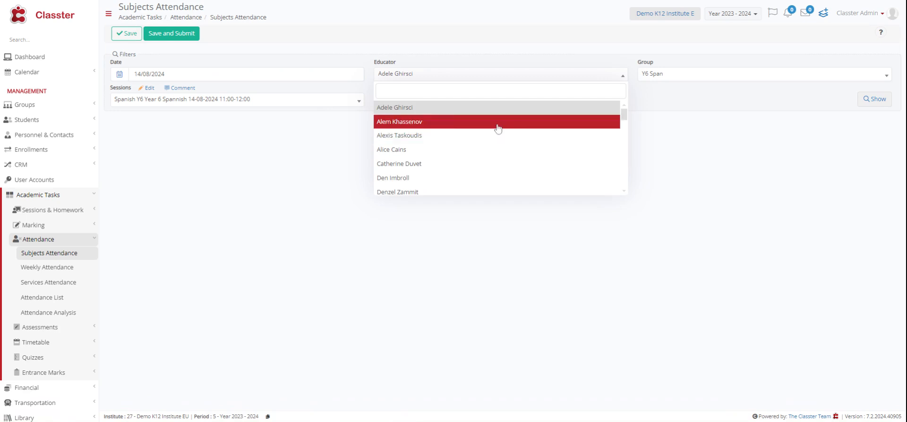
scroll(497, 128, "down", 3)
left_click(419, 155)
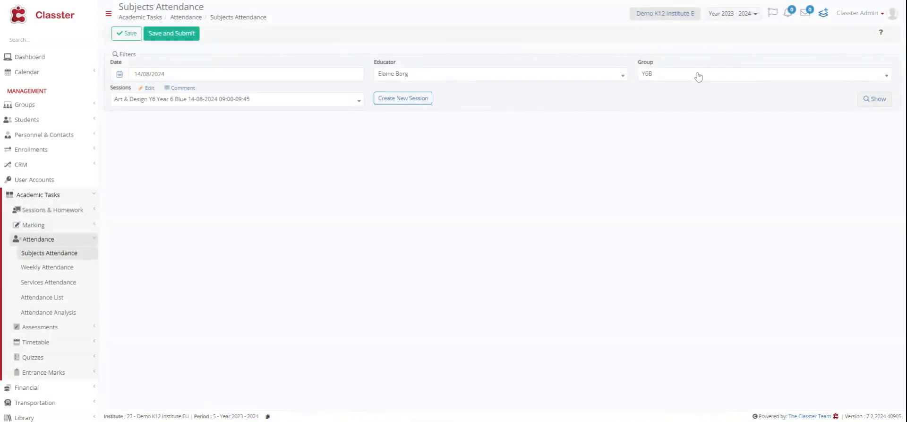
left_click(311, 101)
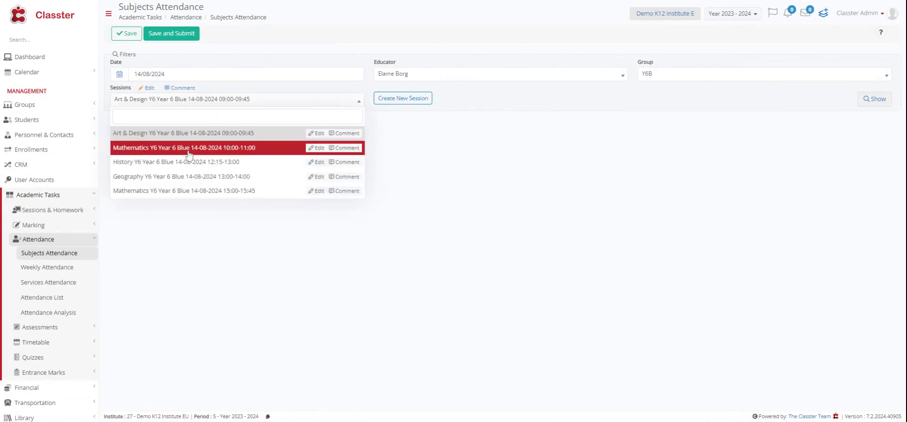
left_click(221, 151)
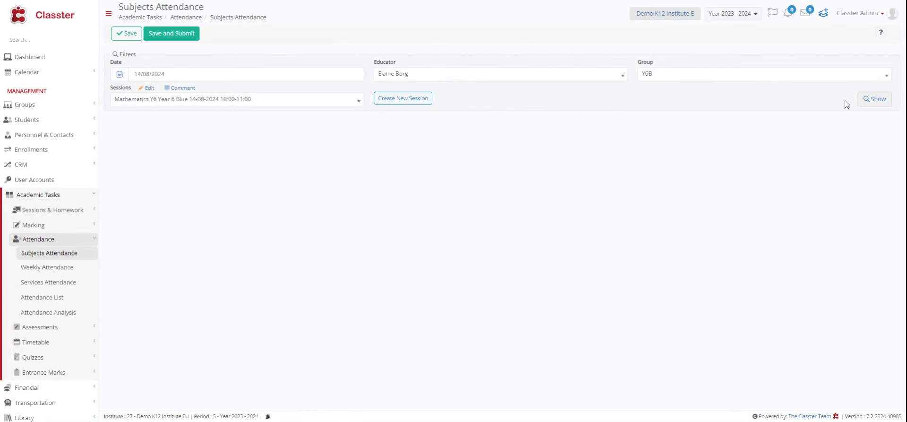
left_click(875, 101)
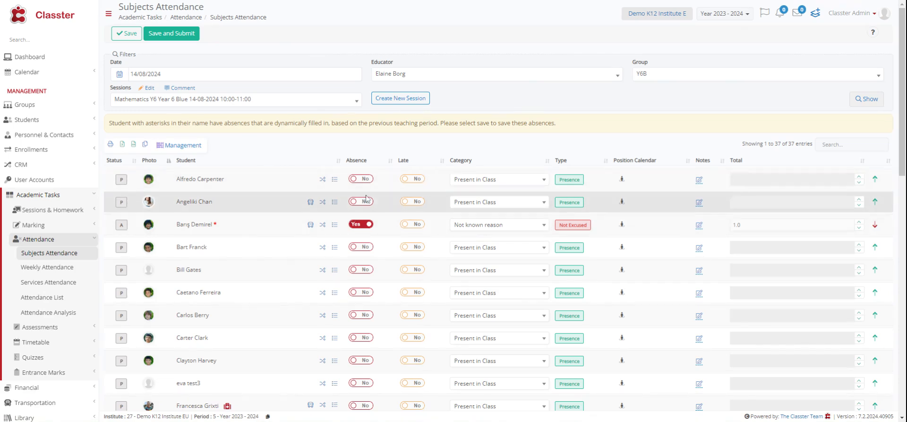
- Clear the third student's absence, mark the first student absent with note "test absent" and the second late with note "test late"
left_click(362, 225)
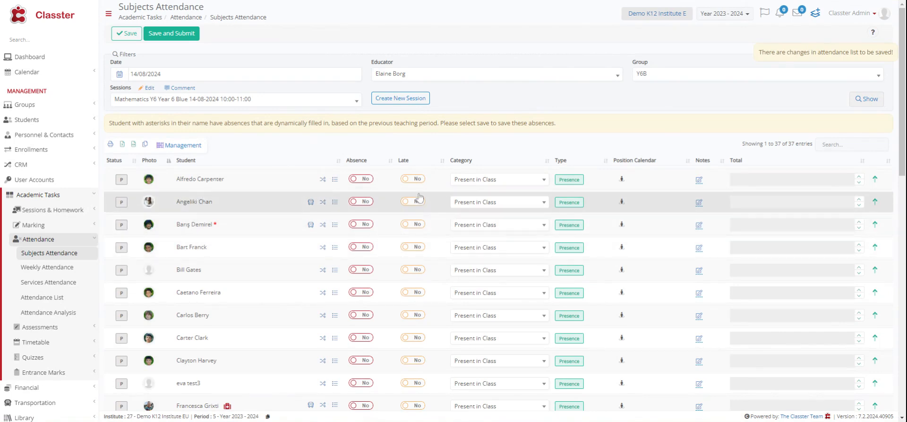
left_click(369, 180)
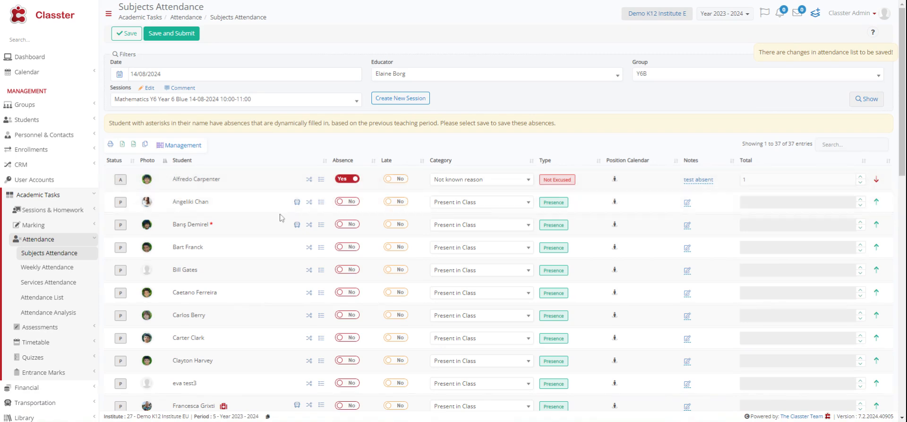
left_click(396, 202)
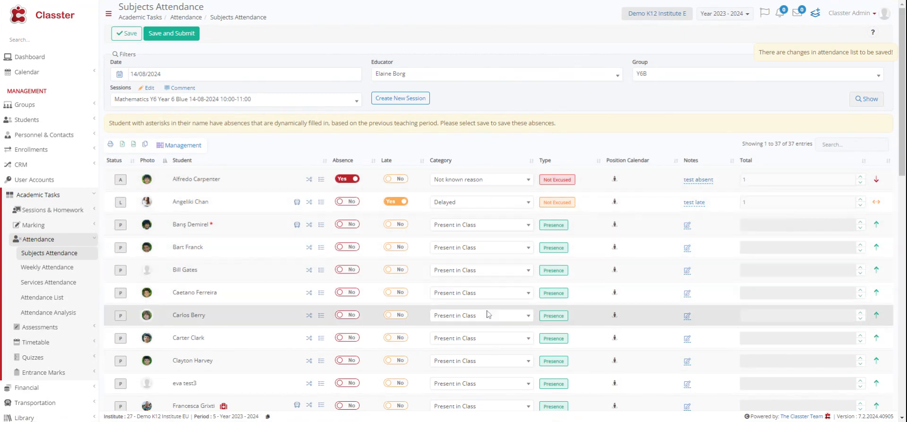
- Set the third student's attendance category to Present Online
left_click(483, 226)
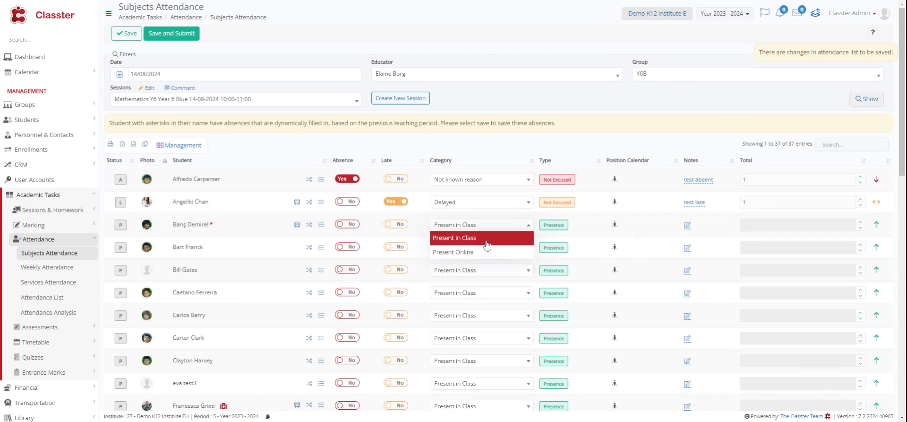
left_click(483, 237)
left_click(492, 225)
left_click(486, 255)
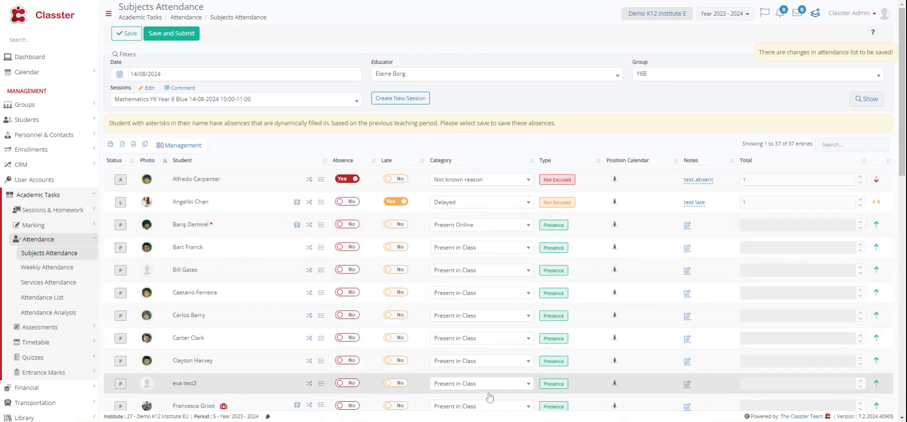
- Set the absent first student's attendance category to Sick (Doctor Permision)
left_click(483, 180)
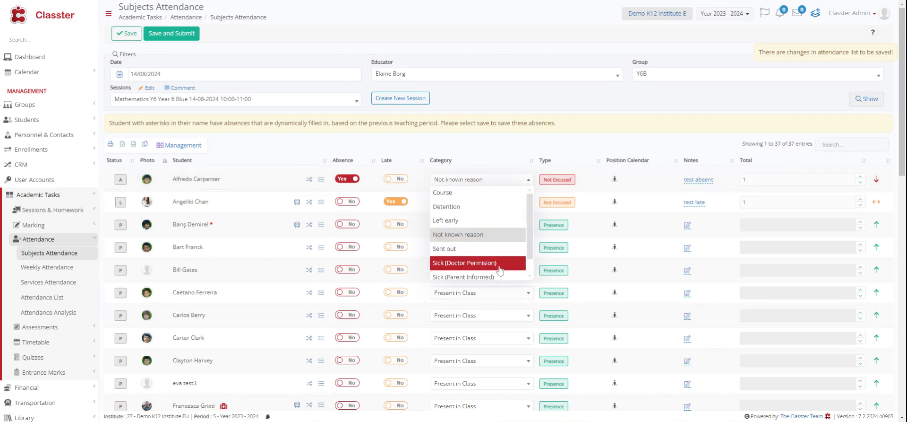
scroll(501, 278, "down", 1)
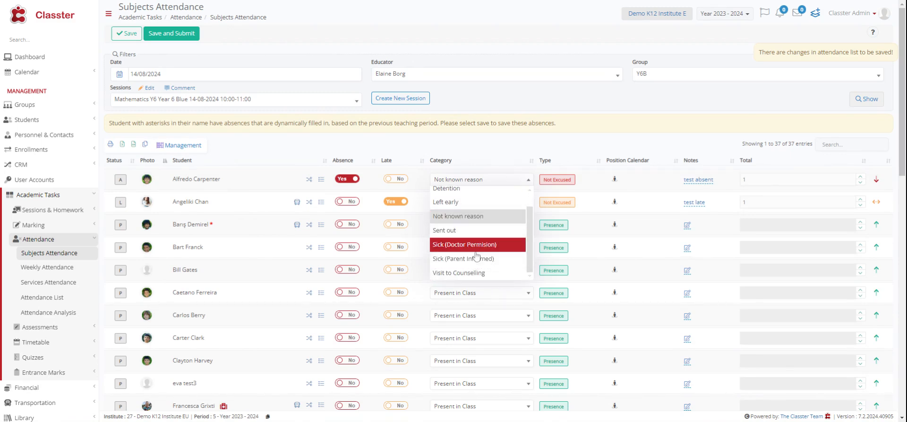
scroll(467, 211, "up", 1)
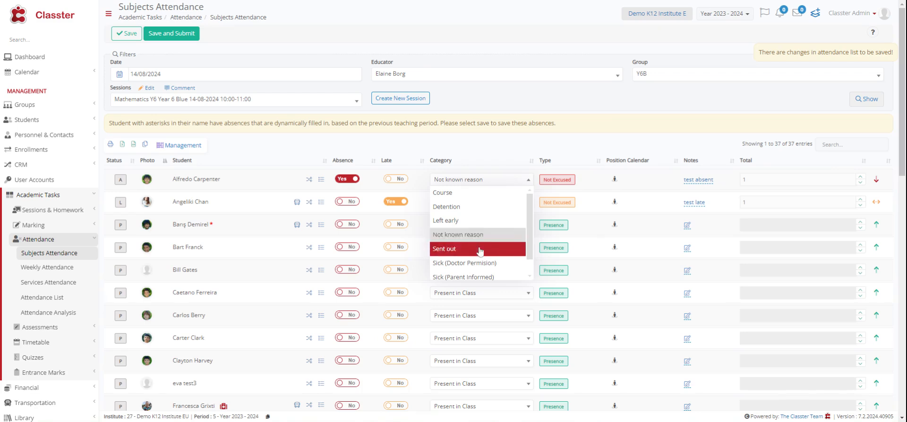
left_click(482, 265)
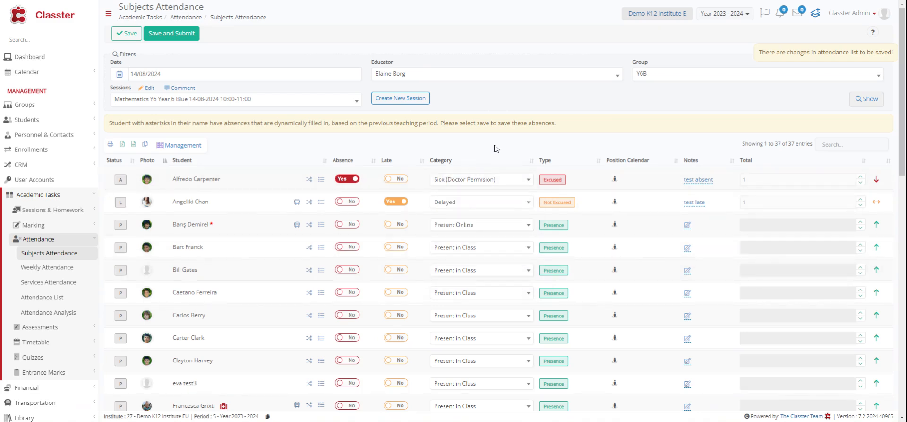
- Review the late second student's category options, keeping Delayed, and check the "test late" comment
left_click(481, 205)
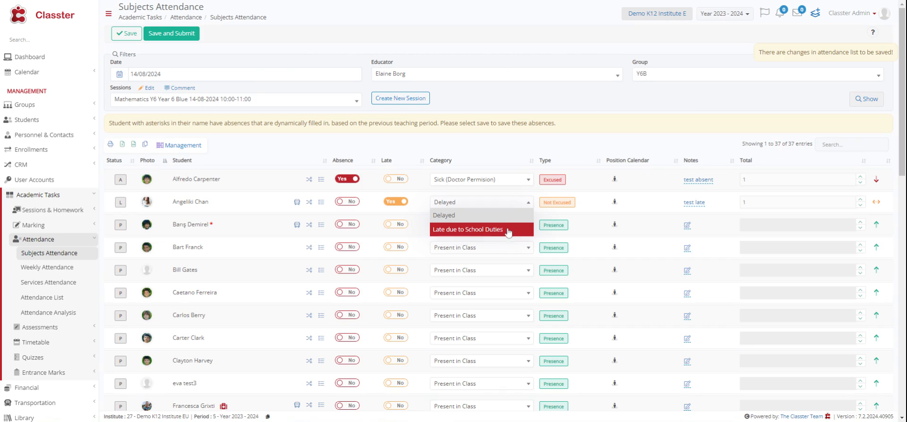
left_click(485, 215)
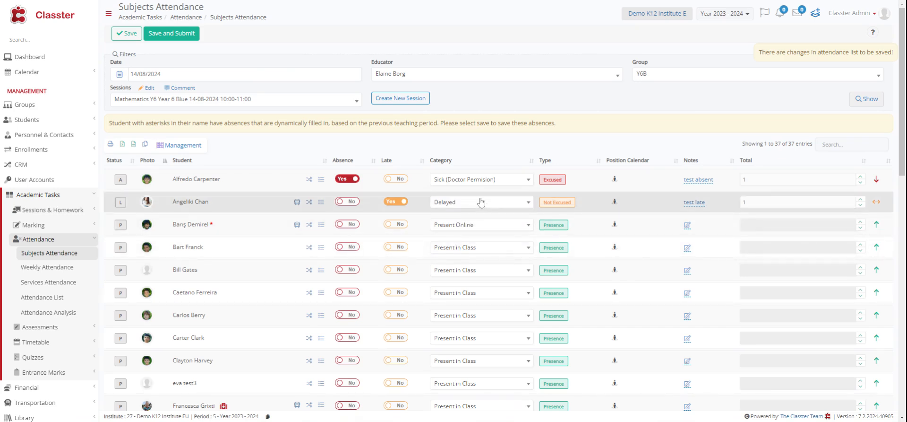
left_click(694, 202)
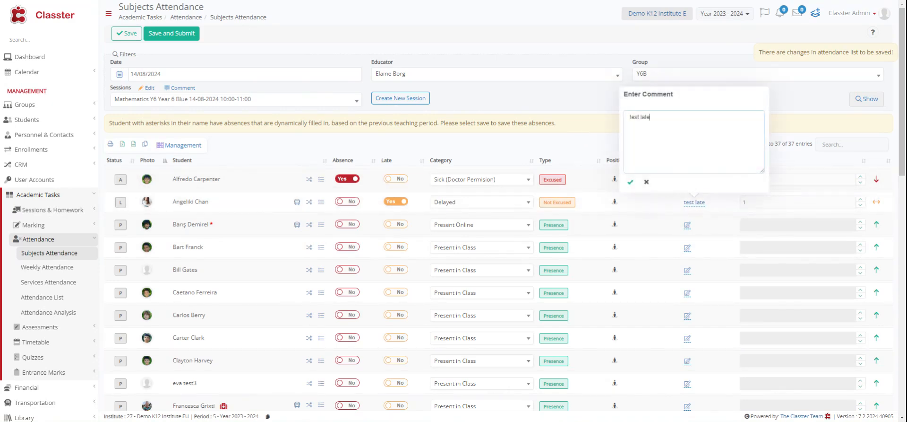
left_click(631, 181)
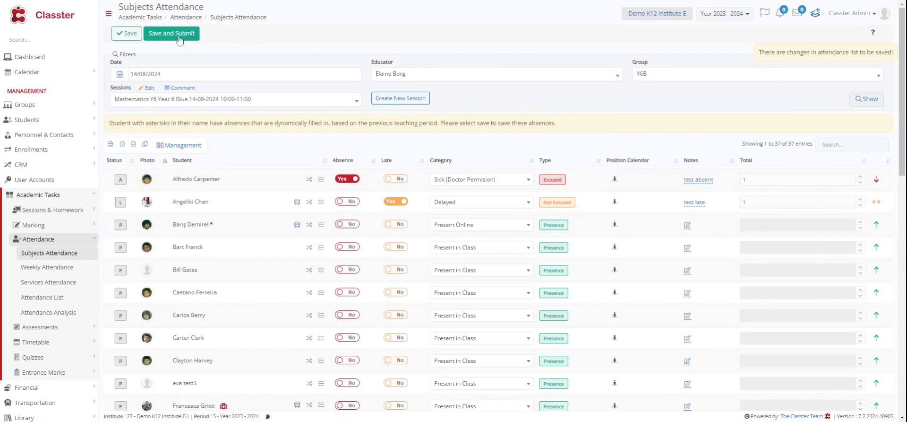
- Save the Mathematics session's attendance list without submitting it
left_click(125, 34)
left_click(187, 35)
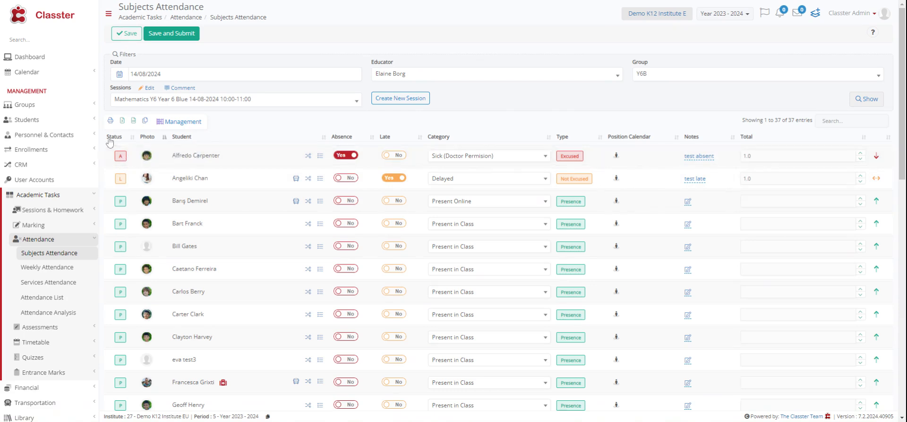
left_click(119, 36)
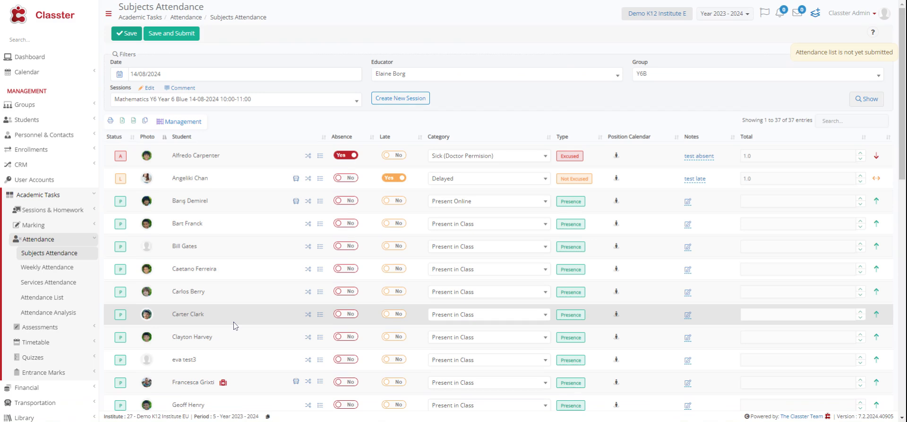
- Open the Services Attendance page and set its date filter to 13/03/2024
left_click(66, 285)
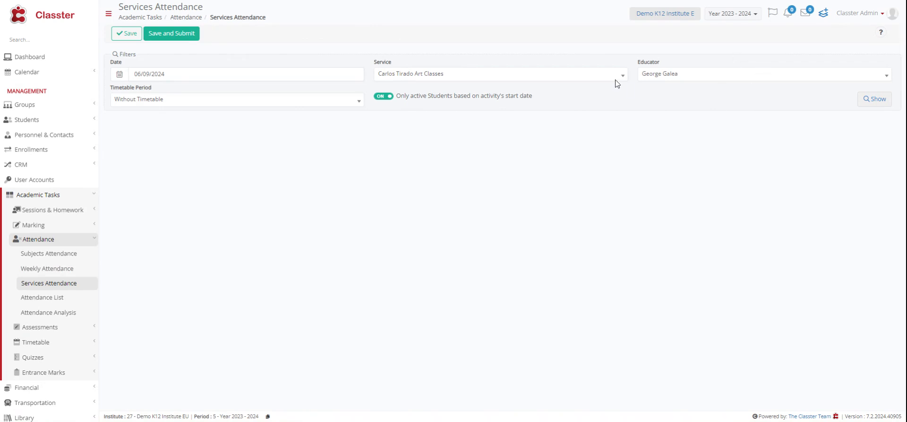
left_click(244, 74)
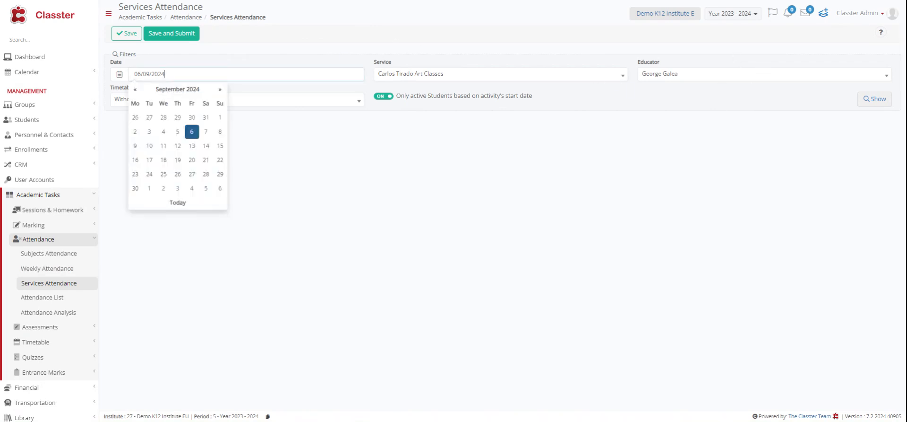
left_click(135, 90)
left_click(135, 90)
left_click(135, 90)
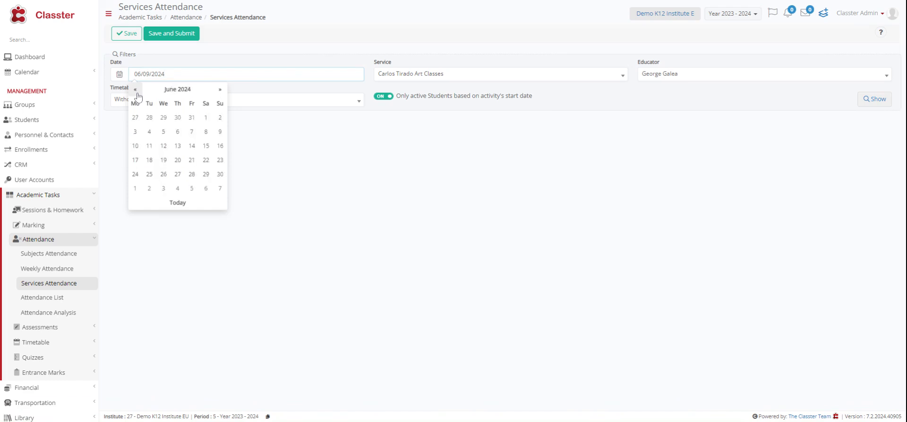
left_click(135, 90)
left_click(136, 90)
left_click(135, 90)
left_click(177, 150)
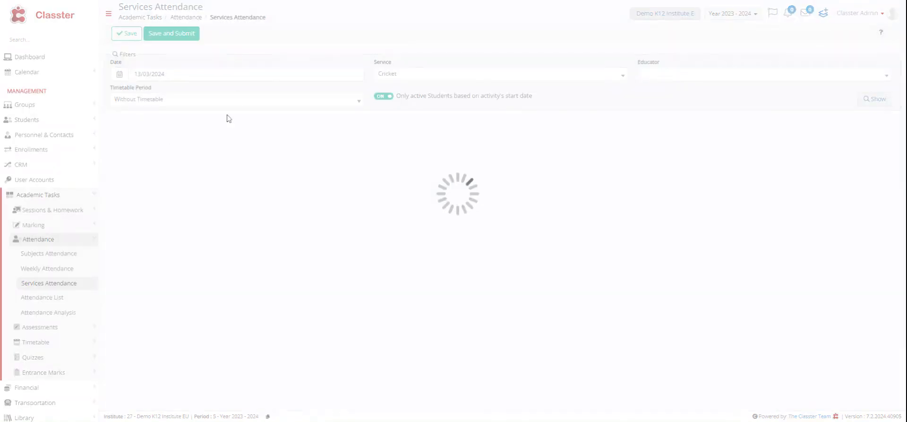
- Show the attendance list for the Chess service and check the category options for the first student
left_click(497, 74)
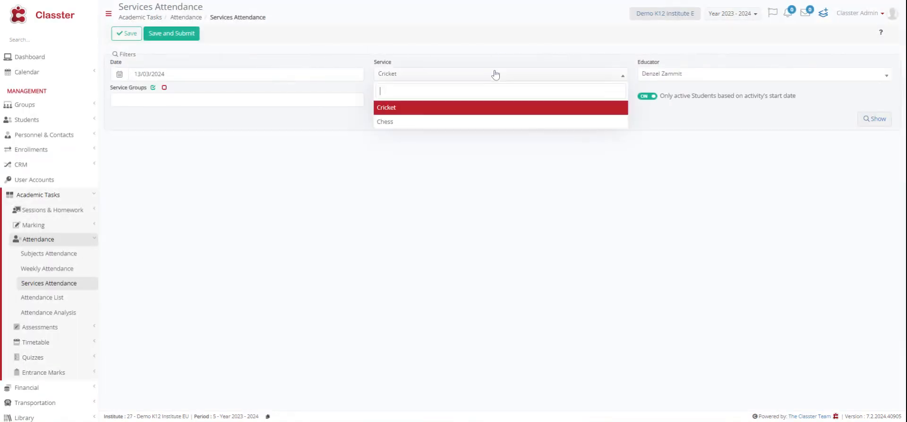
left_click(444, 122)
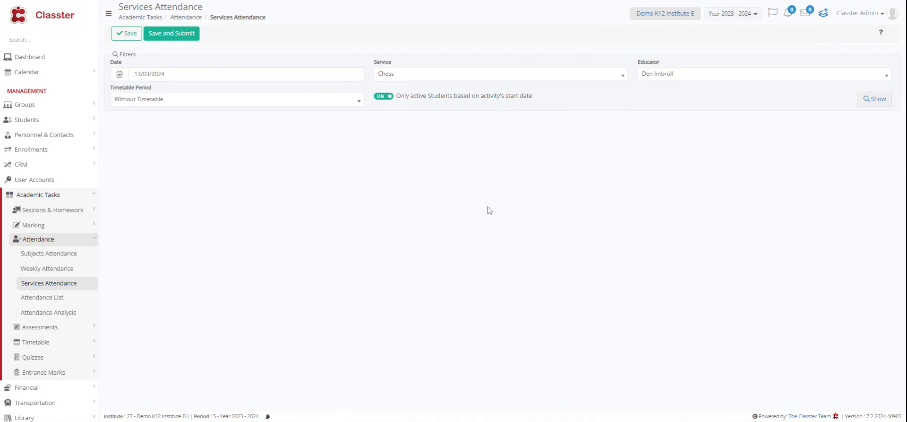
left_click(884, 100)
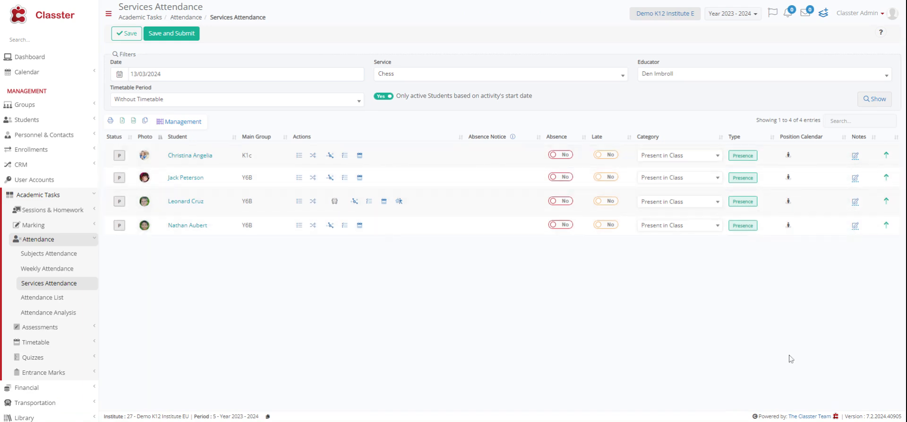
left_click(654, 157)
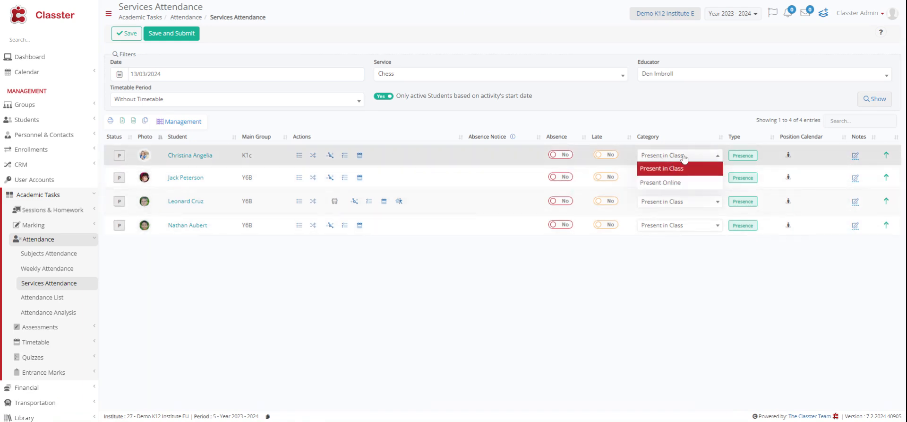
left_click(674, 280)
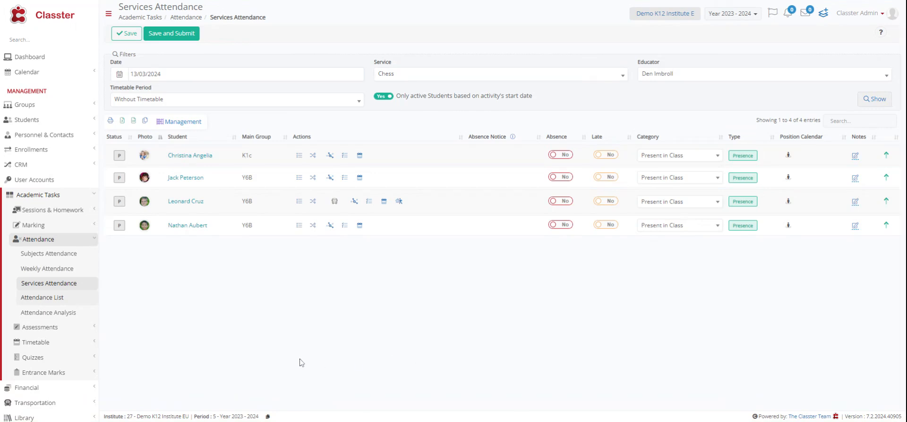
- Open the Attendance List page and set its date range to the last 30 days
left_click(42, 296)
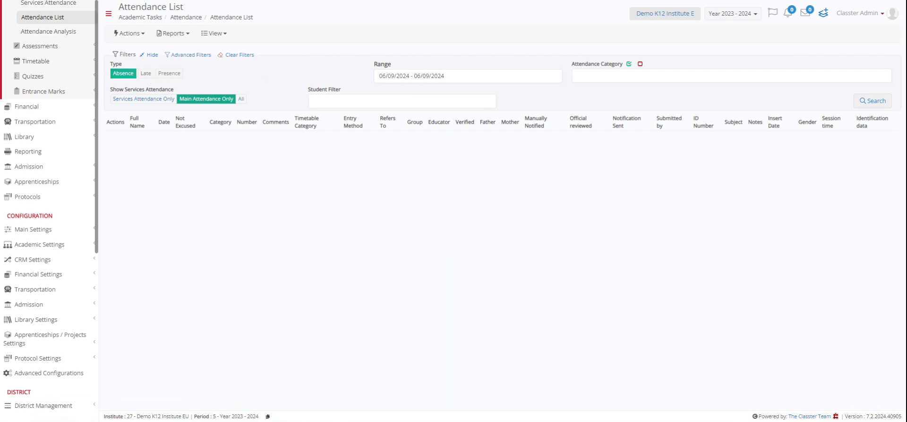
left_click(445, 76)
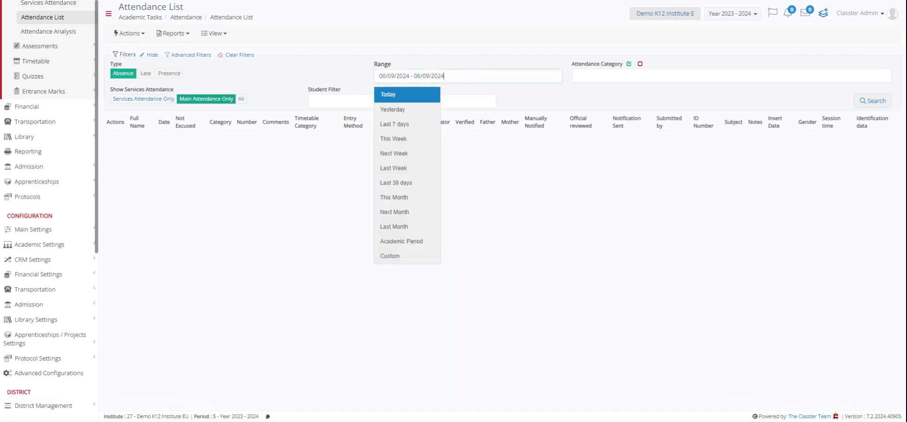
left_click(396, 184)
- Filter the absences by the Sick (Doctor Permision) attendance category and search for the matching records
left_click(660, 76)
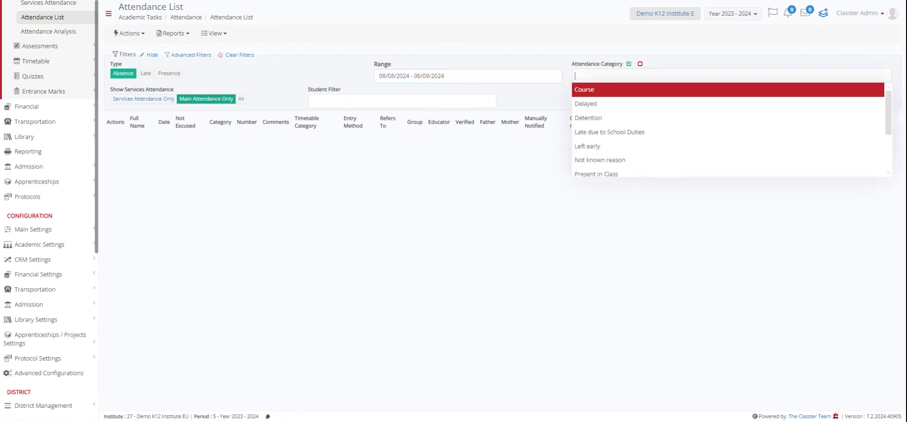
left_click(661, 76)
left_click(660, 77)
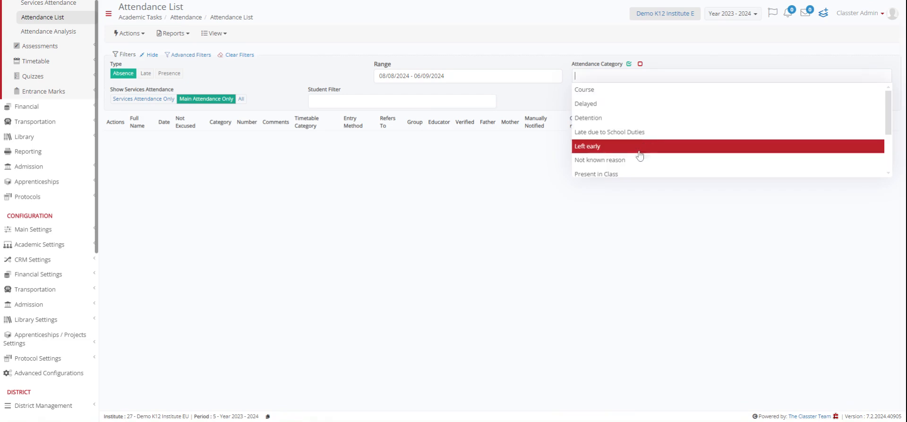
scroll(641, 152, "down", 2)
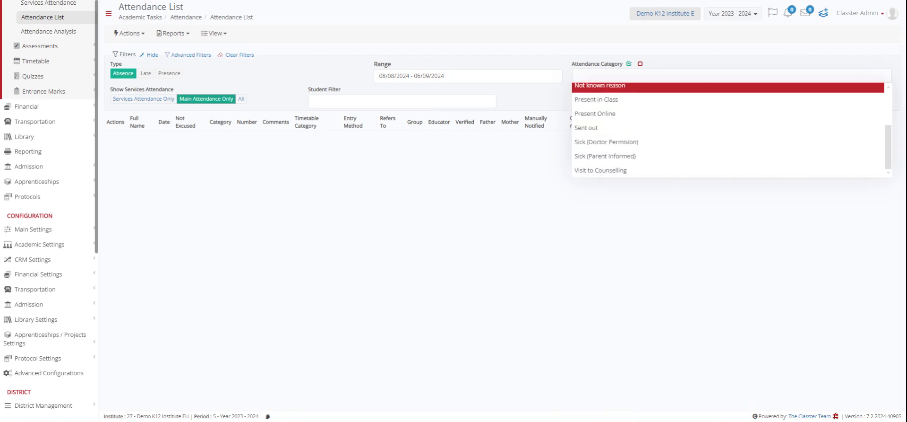
left_click(655, 144)
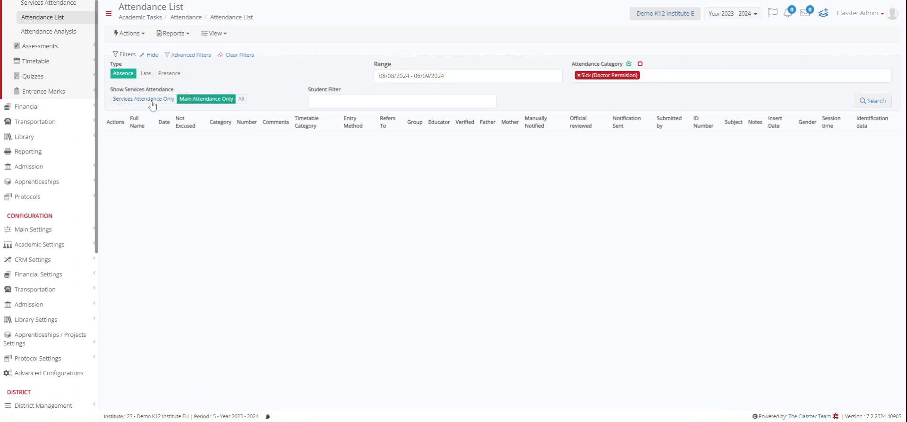
left_click(874, 100)
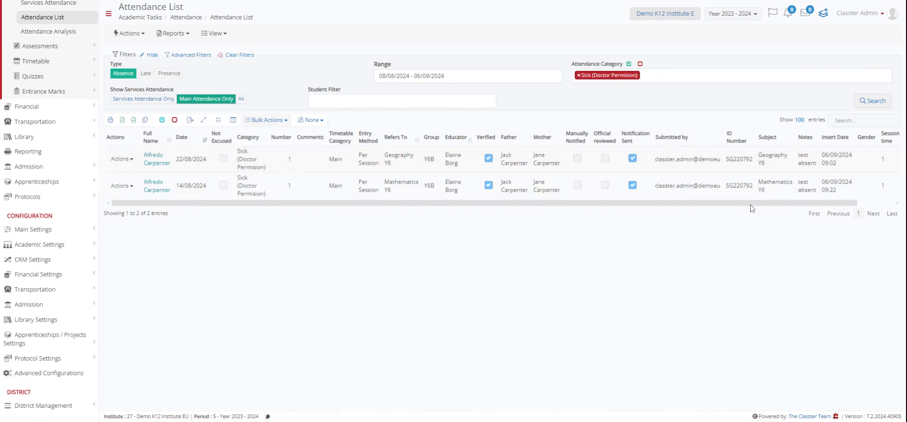
mouse_move(753, 203)
left_mouse_down()
mouse_move(809, 208)
mouse_move(765, 210)
left_mouse_up()
- Open the Attendance Analysis page and set its date filter to the academic period
left_click(57, 32)
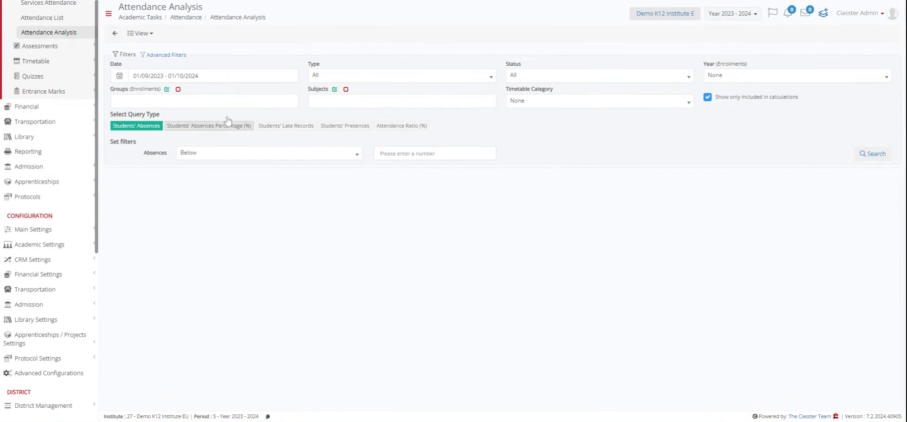
left_click(199, 76)
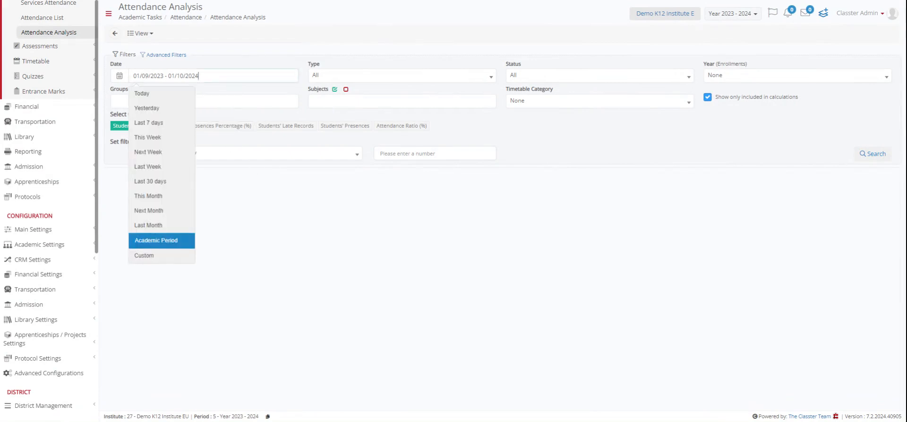
left_click(179, 241)
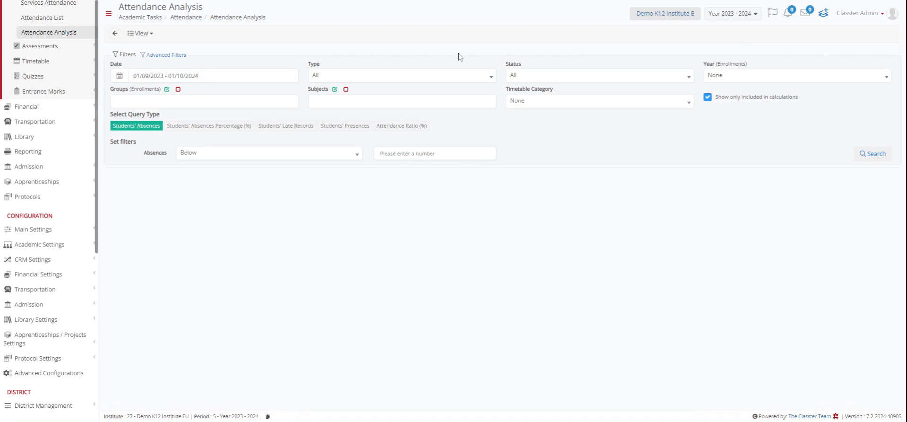
- Set the analysis type filter to Excused and keep the status filter at All
left_click(325, 77)
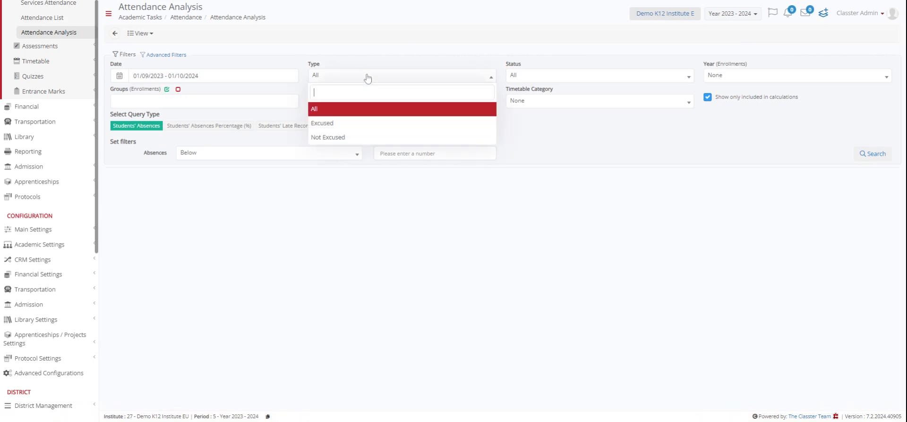
left_click(344, 123)
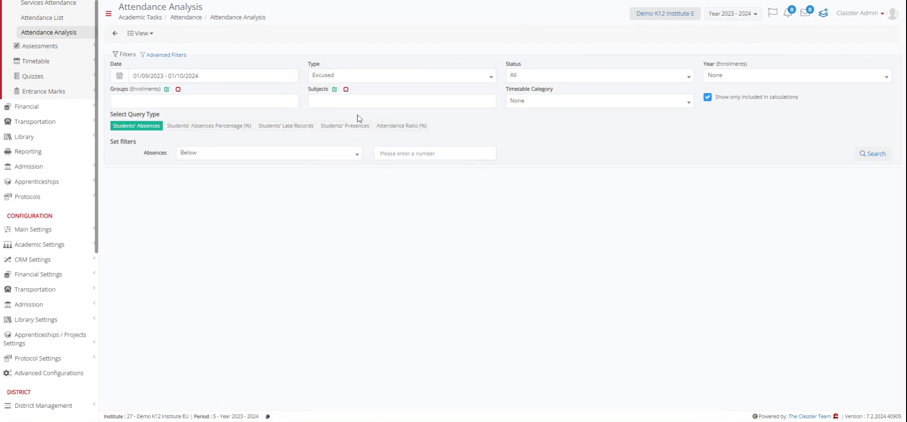
left_click(599, 75)
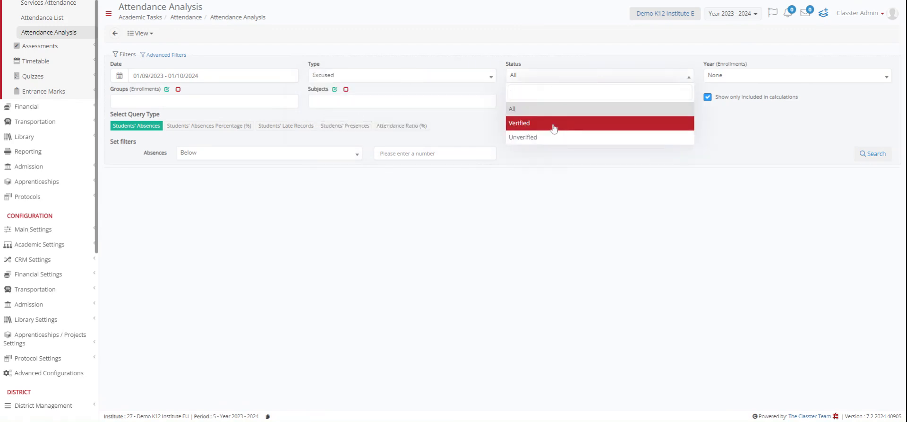
left_click(574, 110)
- Limit the attendance analysis to Year 6 enrollments and the Y6B group
left_click(779, 76)
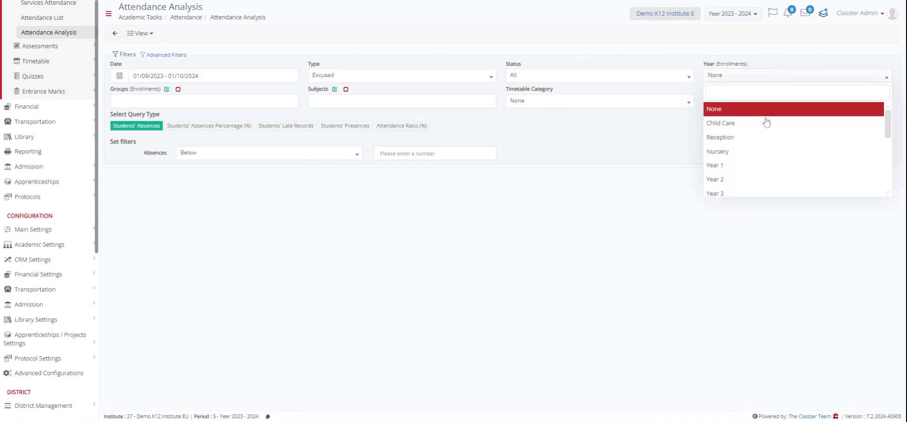
scroll(767, 123, "down", 5)
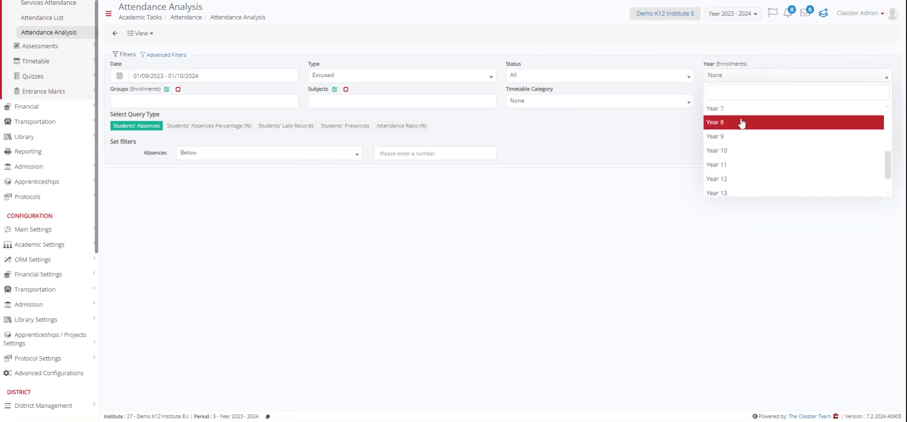
scroll(741, 142, "up", 3)
left_click(739, 155)
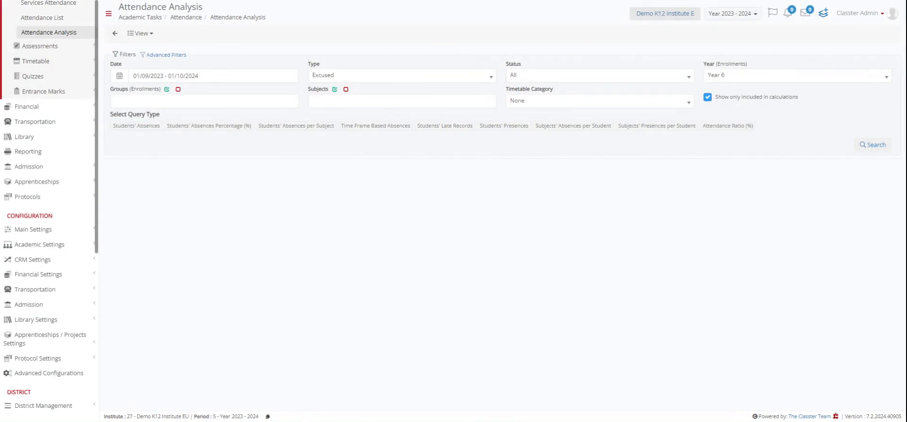
left_click(204, 100)
left_click(189, 115)
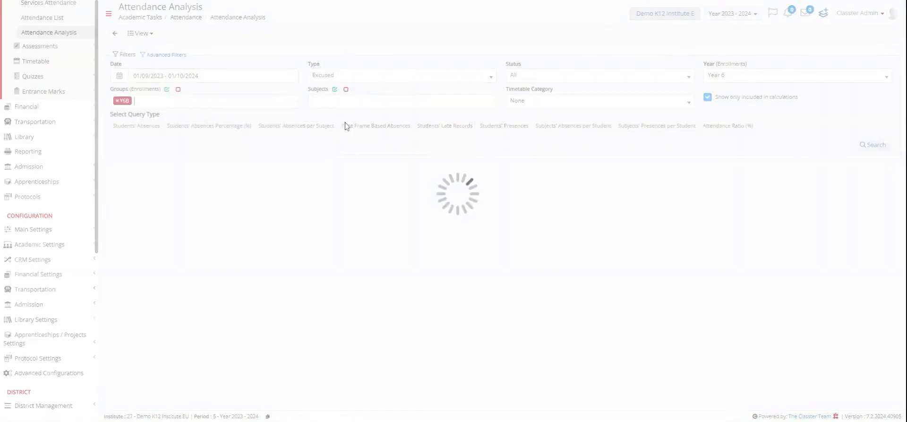
- Try selecting all subjects, clear the selection, and set the subject filter to Mathematics Y6 Year 6 only
left_click(349, 100)
left_click(409, 129)
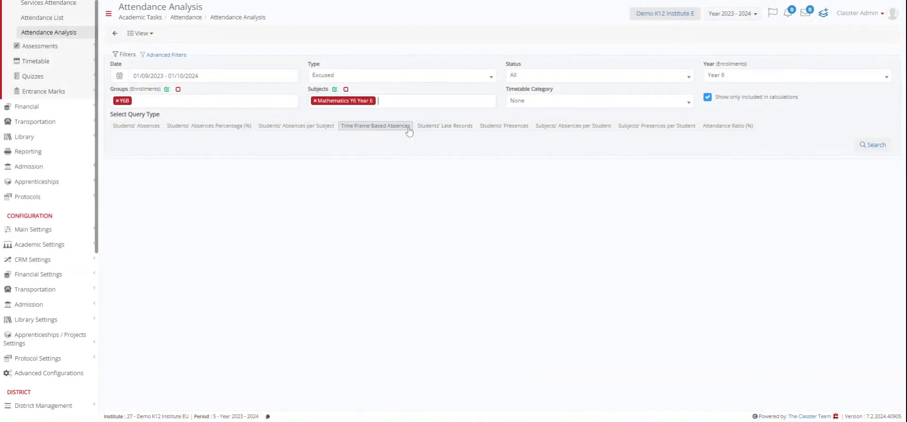
left_click(335, 90)
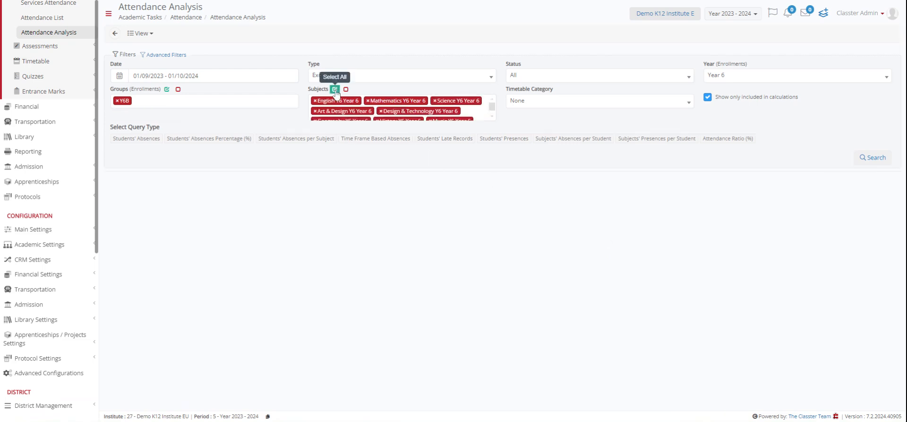
left_click(346, 89)
left_click(361, 101)
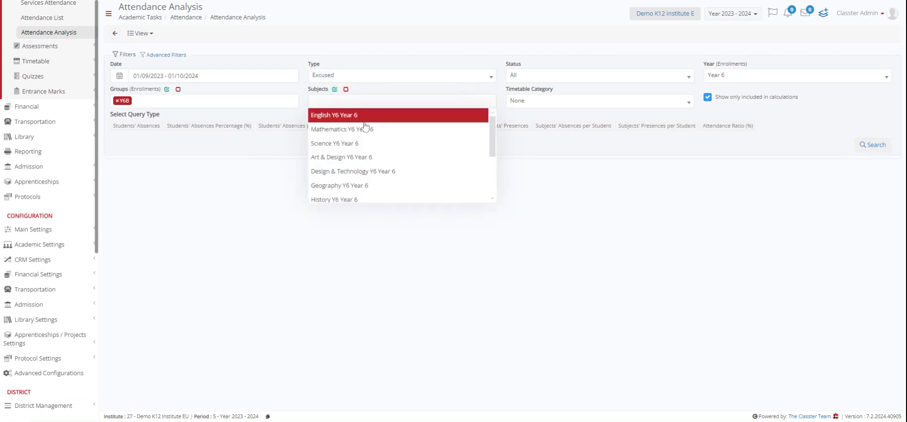
left_click(369, 130)
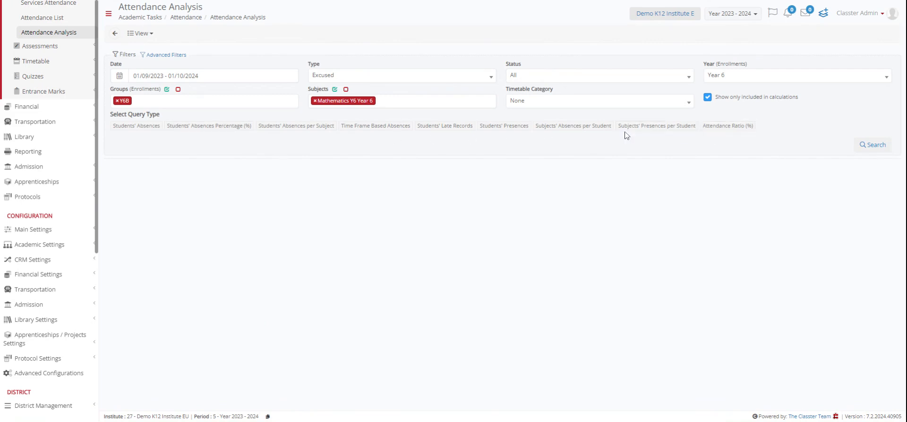
- Search by Students' Absences Percentage (%) with absences above 6 and look through the listed students
left_click(225, 126)
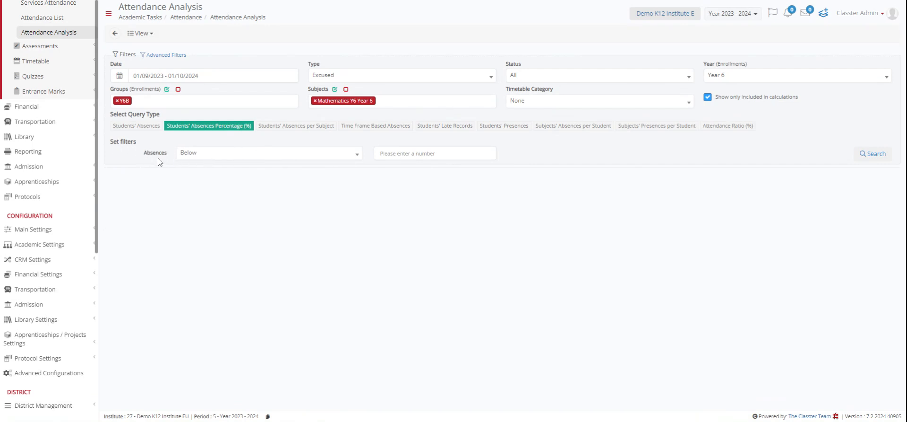
left_click(207, 154)
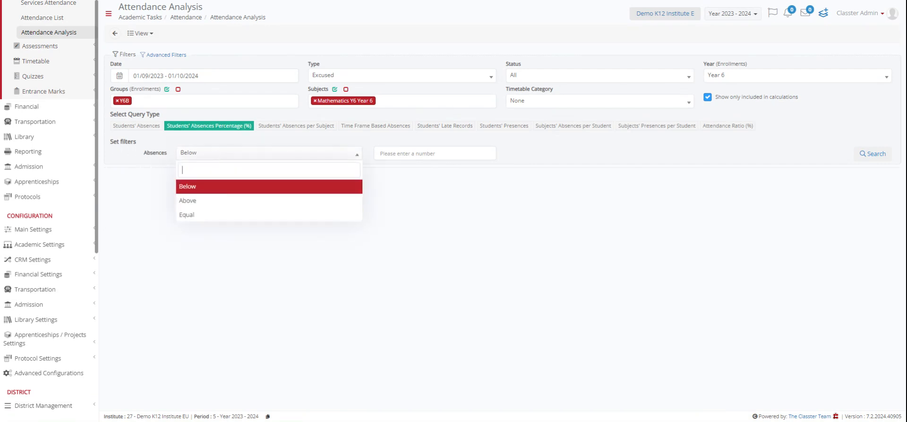
left_click(380, 153)
left_click(359, 159)
left_click(193, 198)
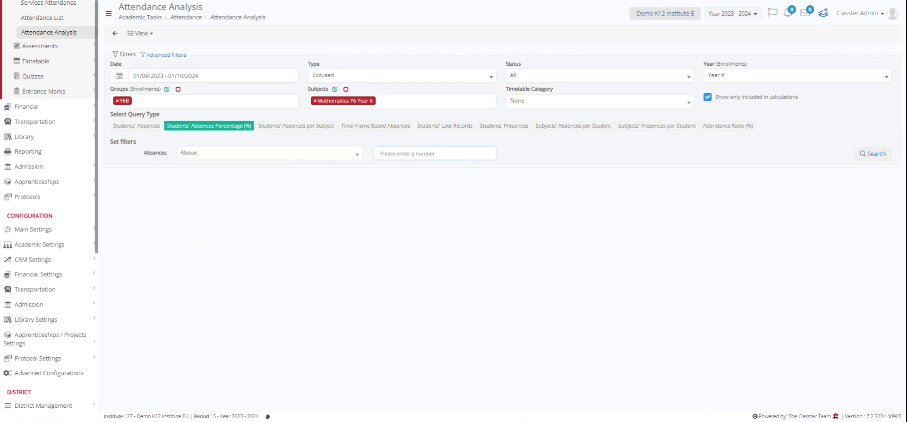
type("6")
left_click(877, 159)
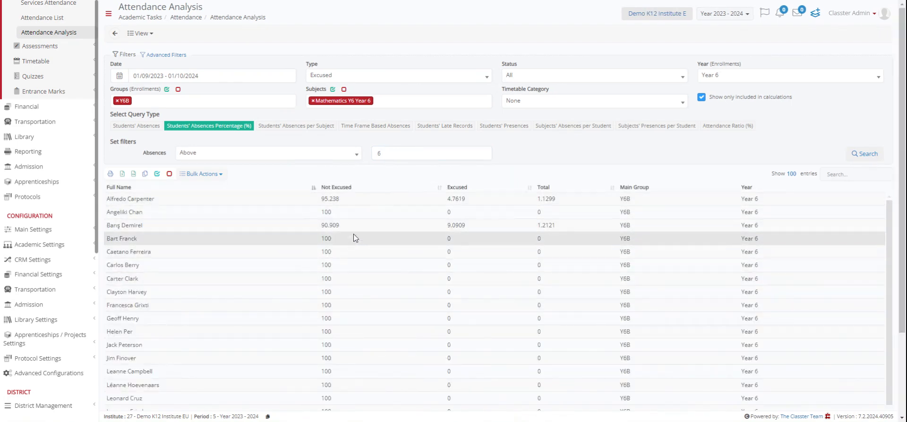
scroll(356, 292, "down", 3)
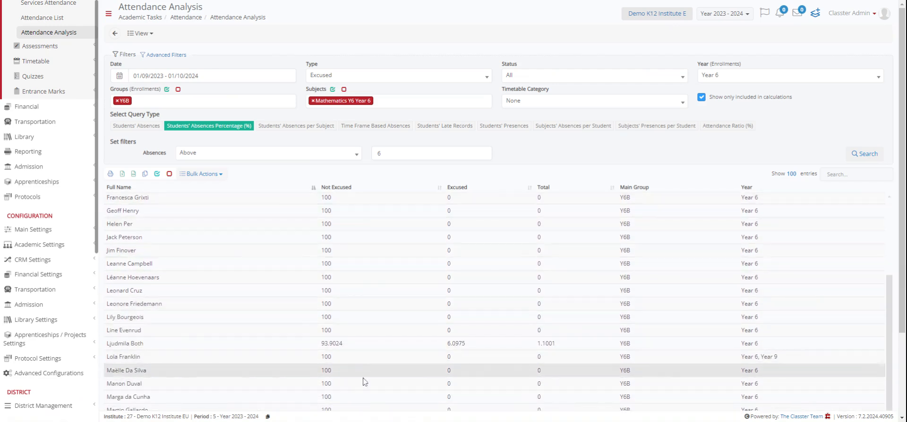
scroll(463, 298, "up", 3)
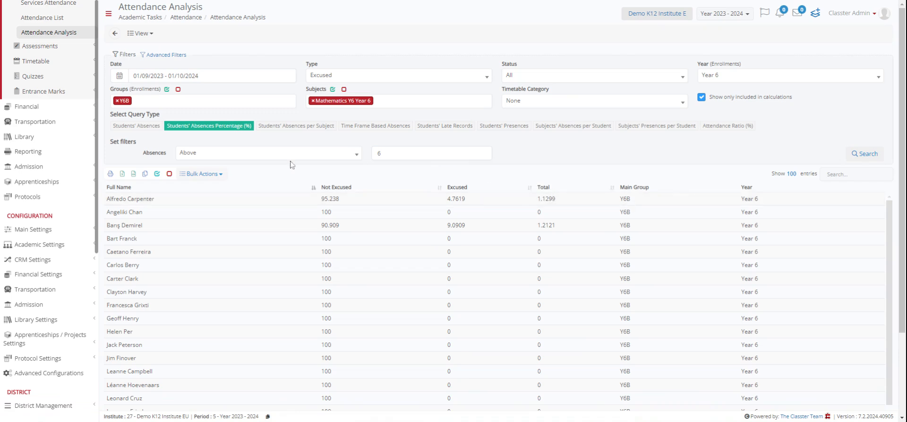
- Run the same search by Students' Absences and repeat it by Students' Absences Percentage (%)
left_click(138, 126)
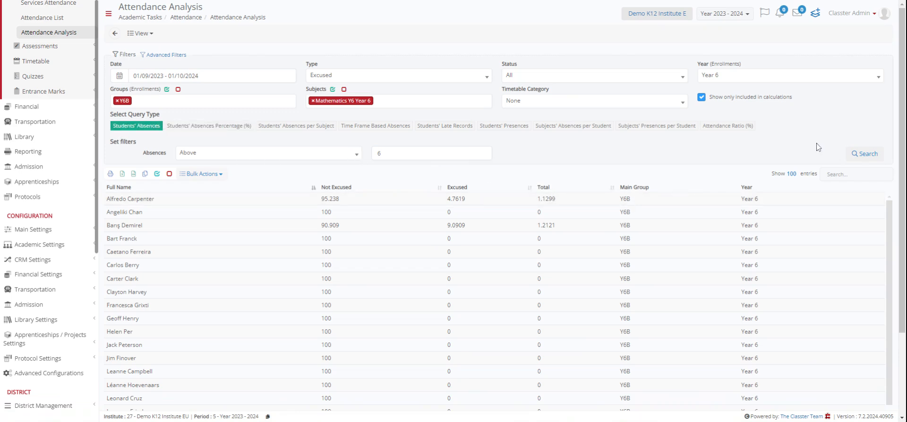
left_click(866, 154)
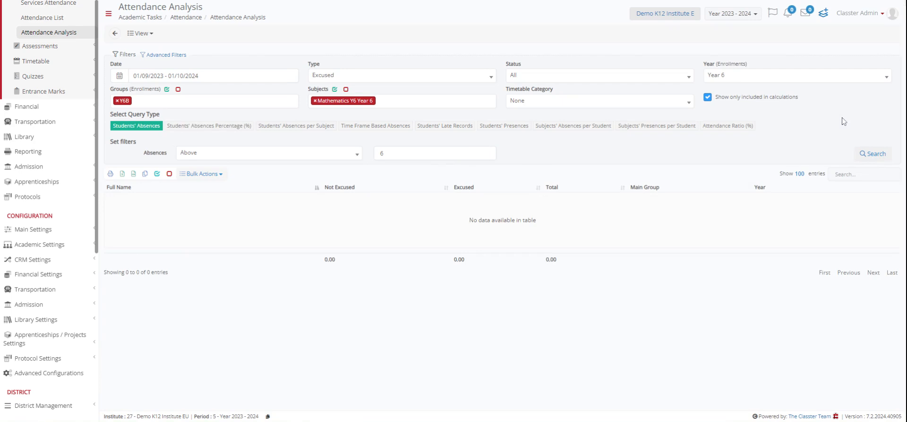
left_click(870, 153)
left_click(243, 128)
left_click(874, 153)
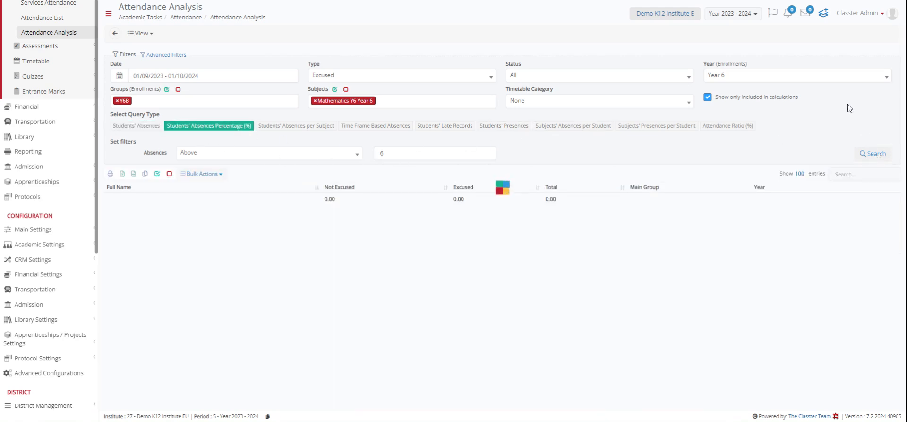